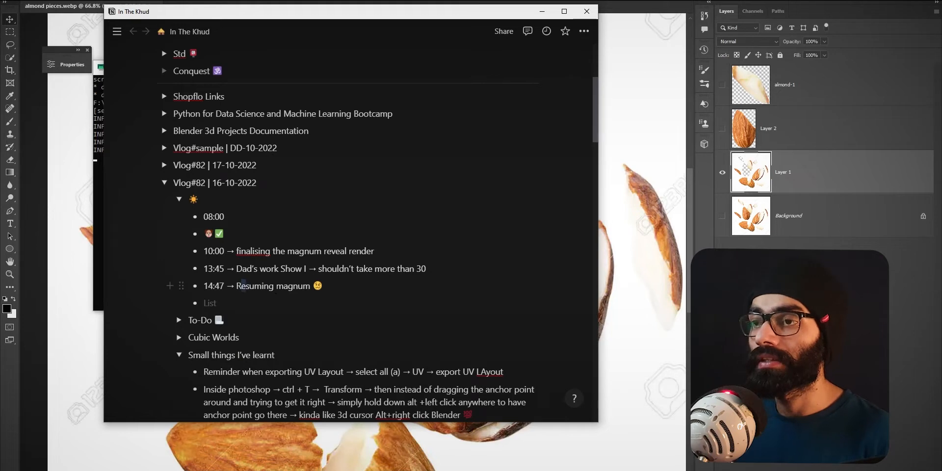
Review the 17-10-2022 vlog notes on frame ranges and small things learnt, down to the Eevee callout
click(342, 298)
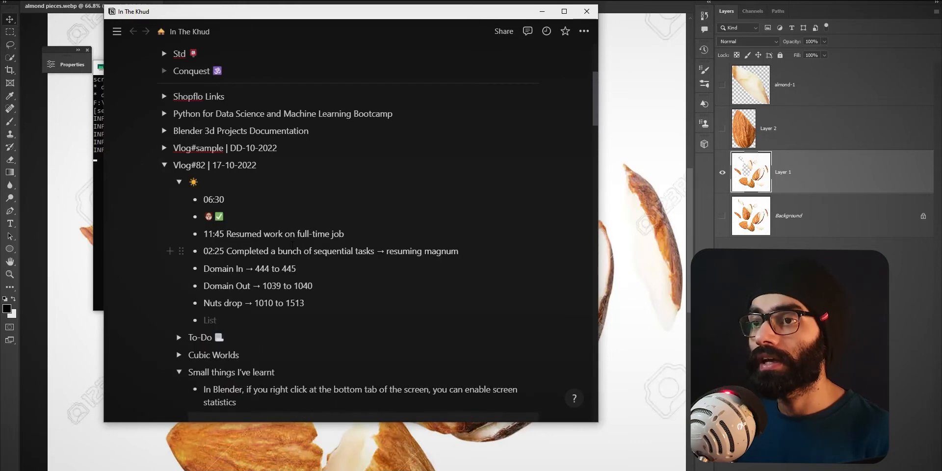
scroll(292, 244, down, 1)
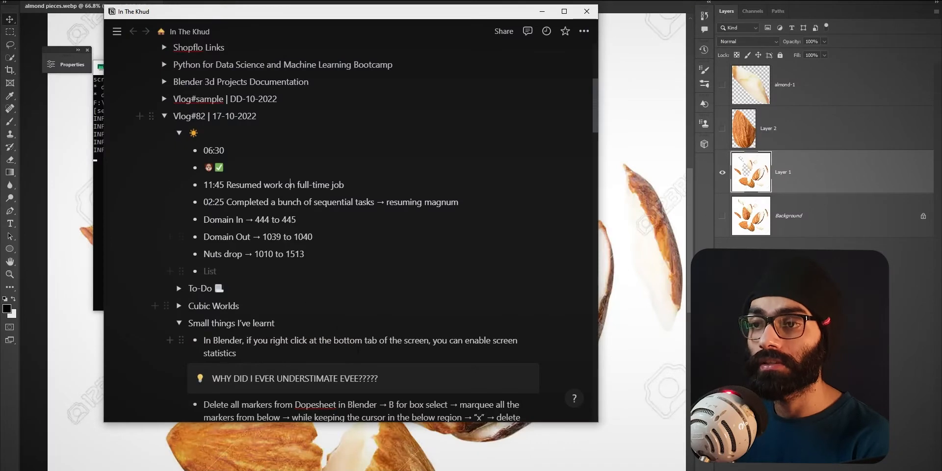
scroll(357, 352, down, 1)
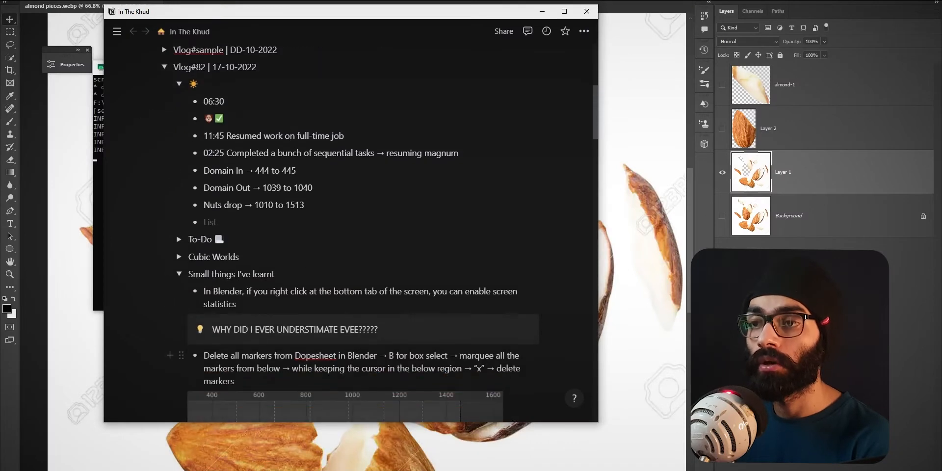
drag(386, 334, 211, 330)
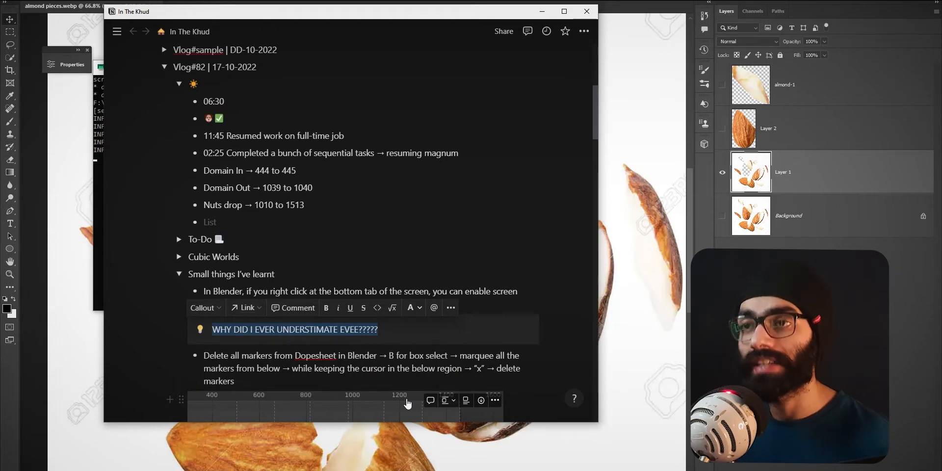
Switch to Blender, go to frame 1760 and hide the magnum_vanilla collection in the viewport
key(alt+Tab)
click(586, 282)
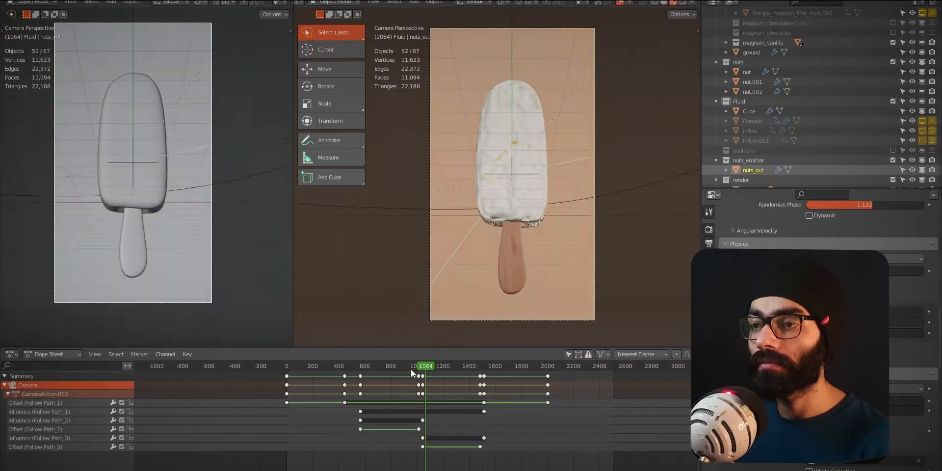
drag(410, 369, 516, 391)
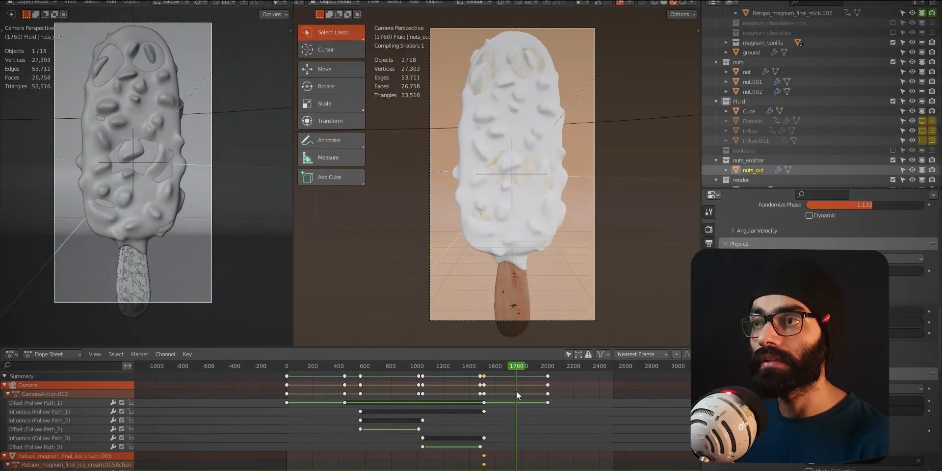
click(525, 192)
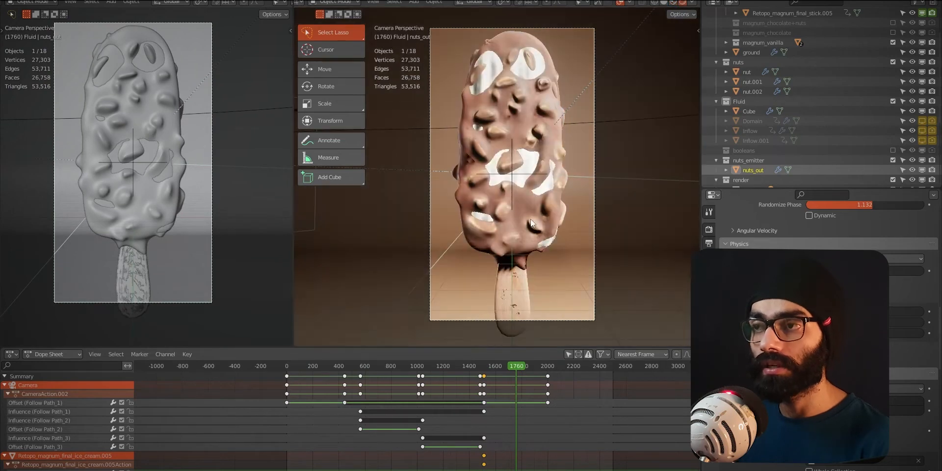
scroll(757, 104, up, 2)
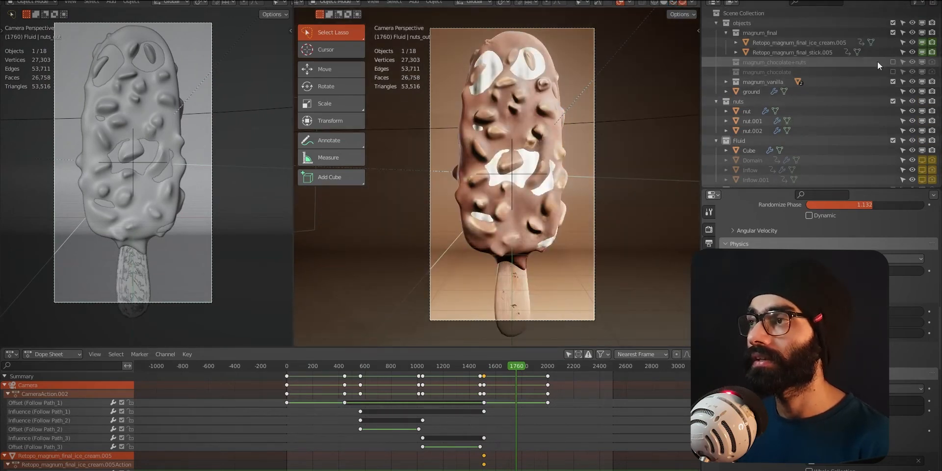
click(914, 83)
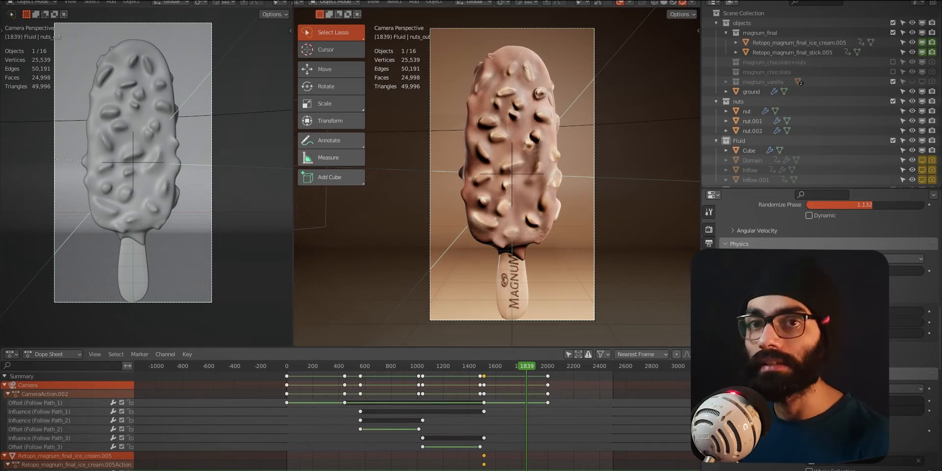
Render frame 1839 and inspect the finished chocolate and nut ice cream up close
key(F12)
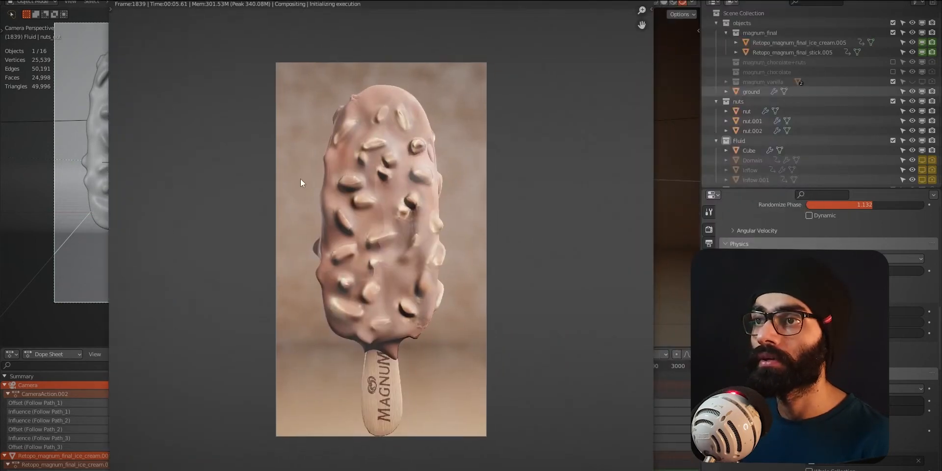
scroll(355, 323, up, 1)
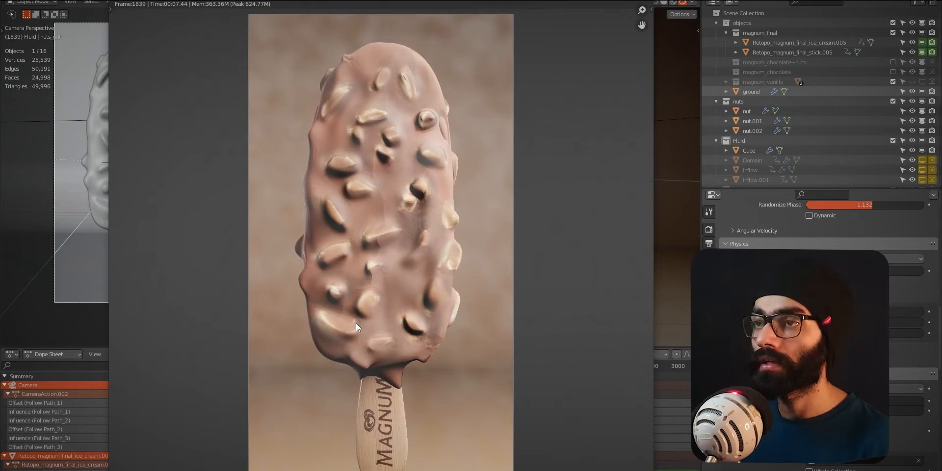
scroll(338, 324, down, 4)
scroll(340, 325, up, 4)
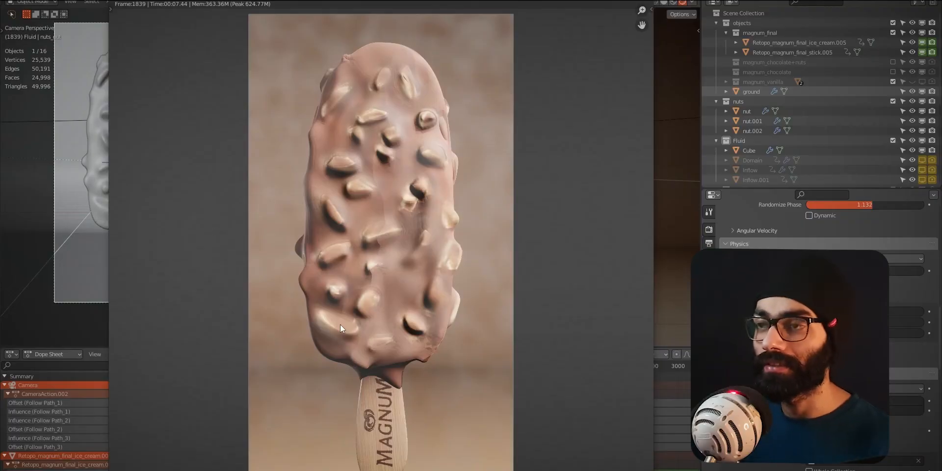
scroll(395, 349, down, 1)
scroll(395, 349, up, 1)
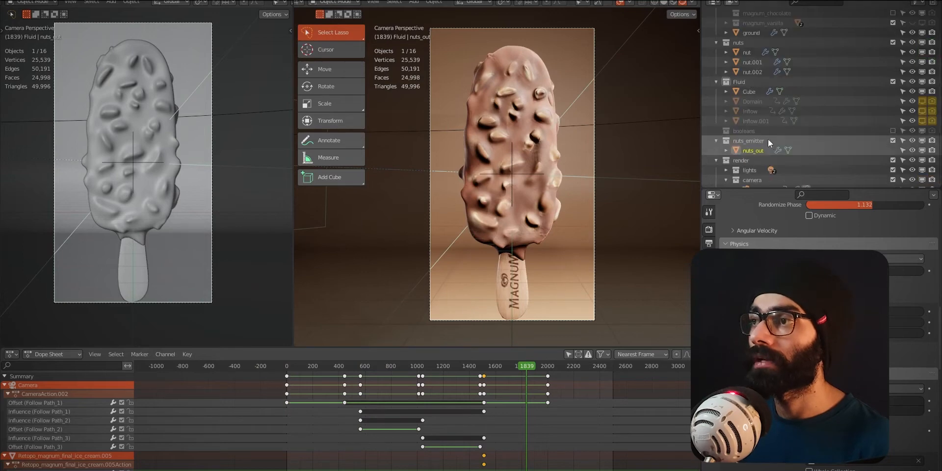
Make the fog object in the Volumetrics collection visible and enter Edit Mode on it
scroll(773, 157, down, 6)
click(748, 177)
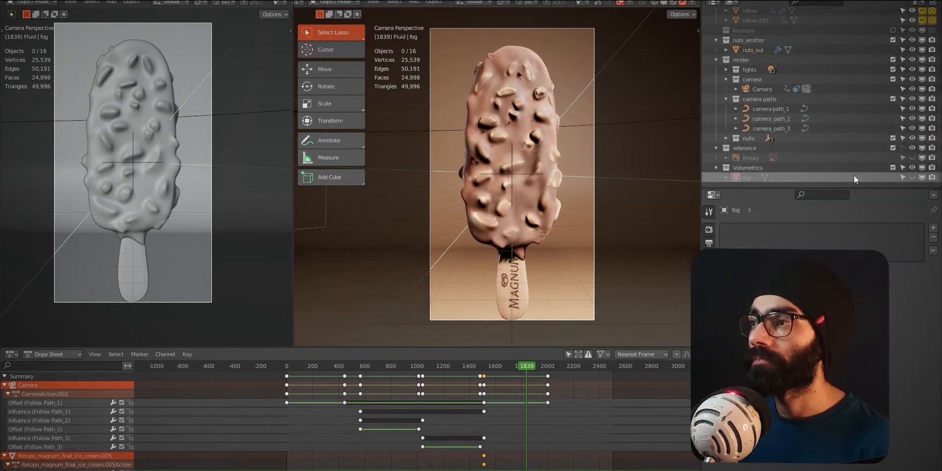
click(912, 177)
middle_drag(545, 199, 446, 157)
key(Tab)
Bring the fog material's Principled Volume node into view and set the viewport to rendered shading
mouse_move(516, 170)
middle_down()
mouse_move(506, 175)
mouse_move(587, 90)
mouse_move(577, 139)
mouse_move(471, 154)
mouse_move(470, 192)
mouse_move(508, 179)
middle_up()
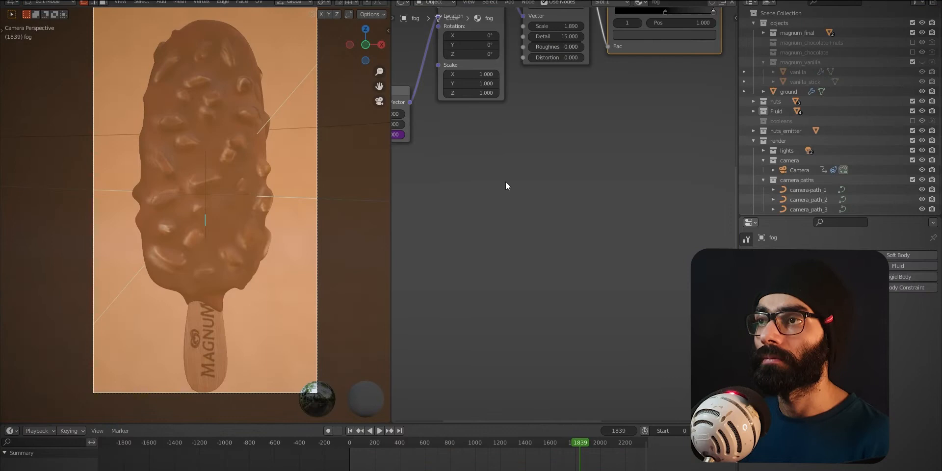
key(Home)
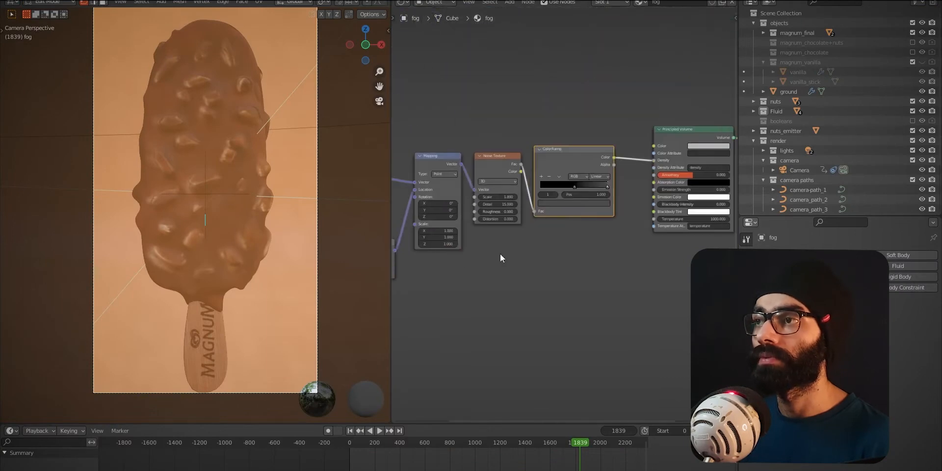
scroll(603, 270, up, 4)
middle_drag(679, 240, 495, 248)
scroll(495, 249, up, 1)
key(z)
click(245, 213)
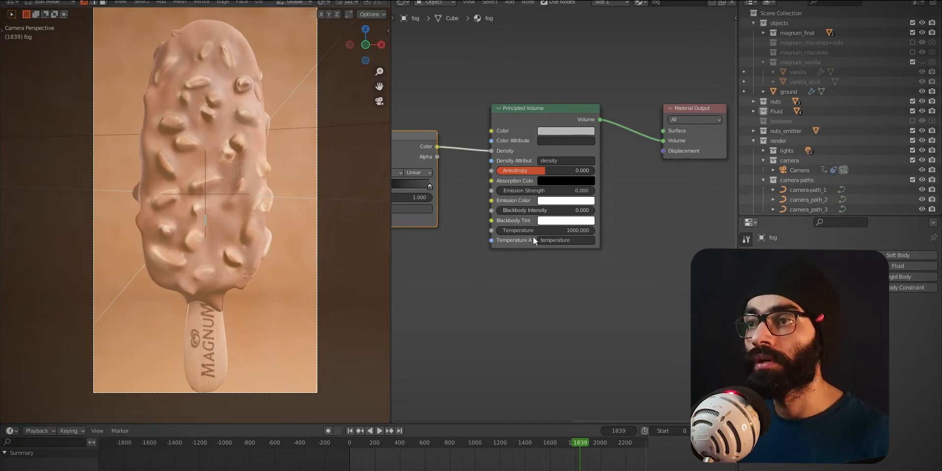
Examine the fog material's node chain from the Principled Volume back to the Texture Coordinate and Combine XYZ nodes
middle_drag(537, 298, 603, 299)
middle_drag(545, 327, 625, 333)
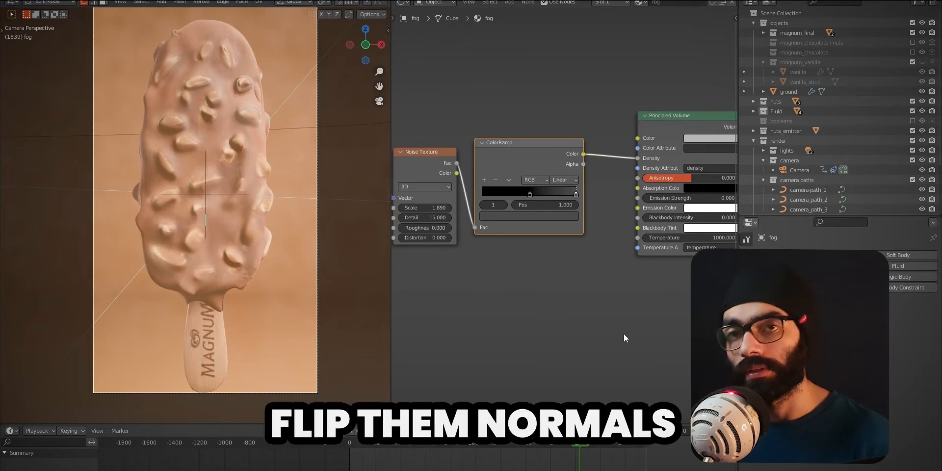
middle_drag(623, 333, 414, 327)
middle_drag(541, 319, 495, 327)
middle_drag(432, 326, 651, 326)
middle_drag(523, 302, 630, 302)
middle_drag(430, 313, 617, 305)
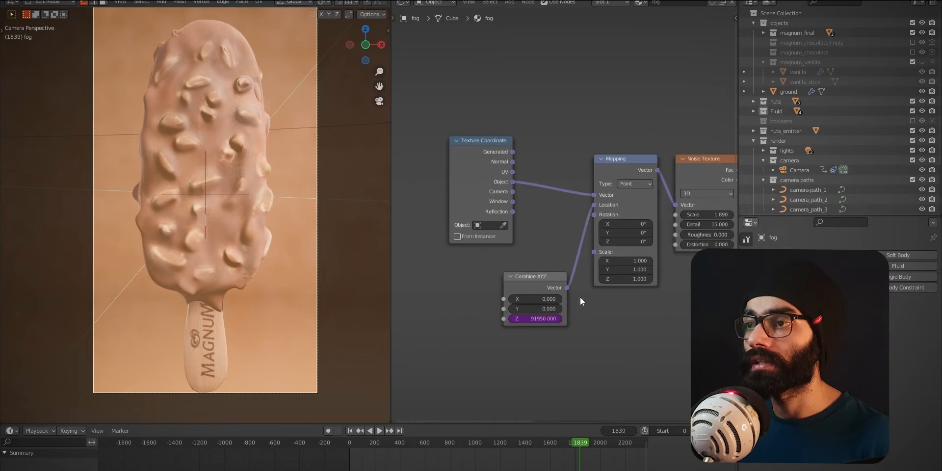
Inspect the driver expression on the Combine XYZ node's Z value at frame 1373 and scrub to frame 2042
drag(578, 440, 522, 444)
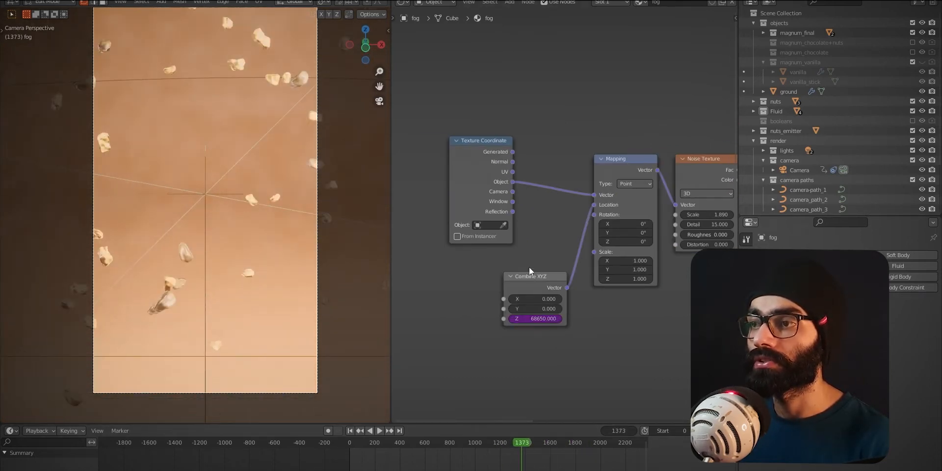
double_click(535, 318)
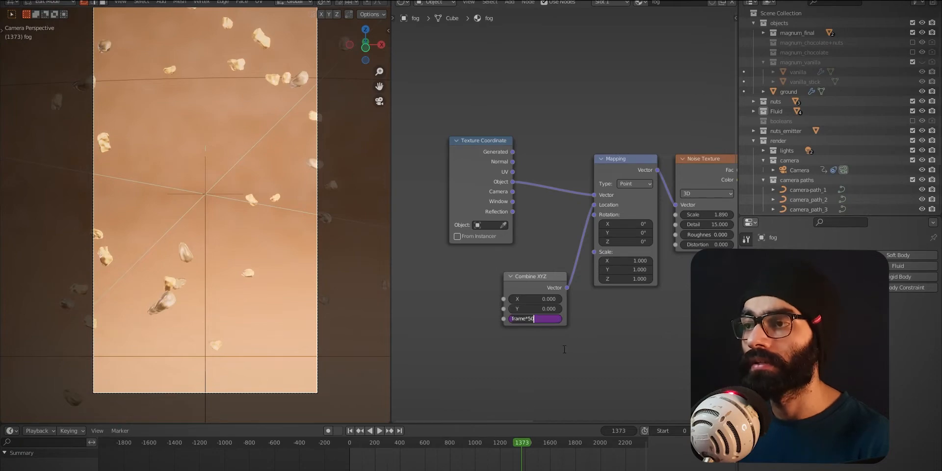
key(Return)
drag(430, 442, 606, 445)
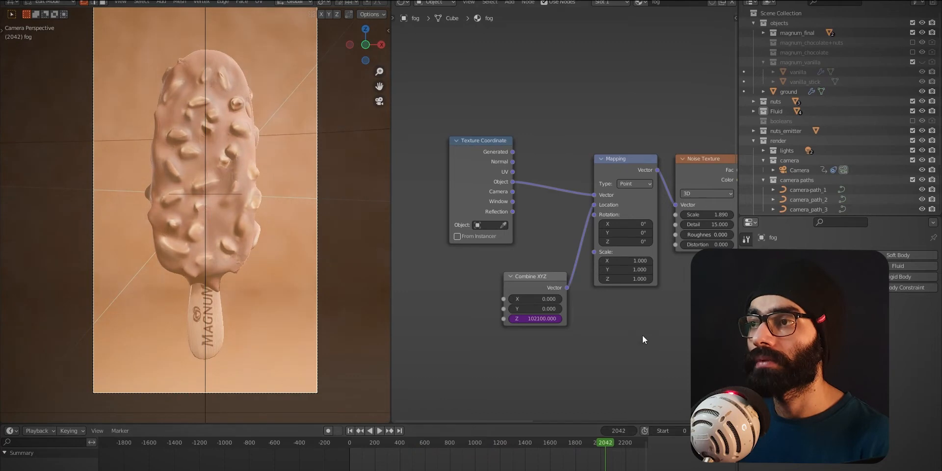
Try the fog ColorRamp's black stop at position 0.895 and move it back to about the middle
middle_drag(646, 324, 463, 332)
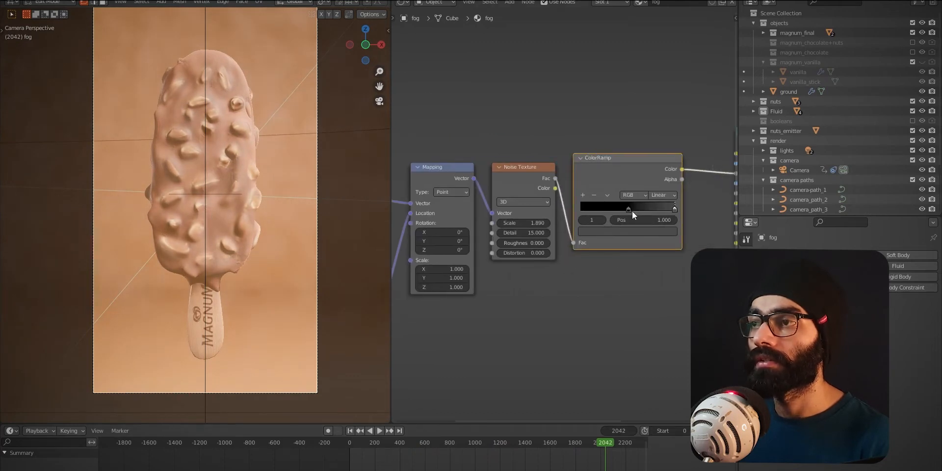
drag(627, 209, 665, 214)
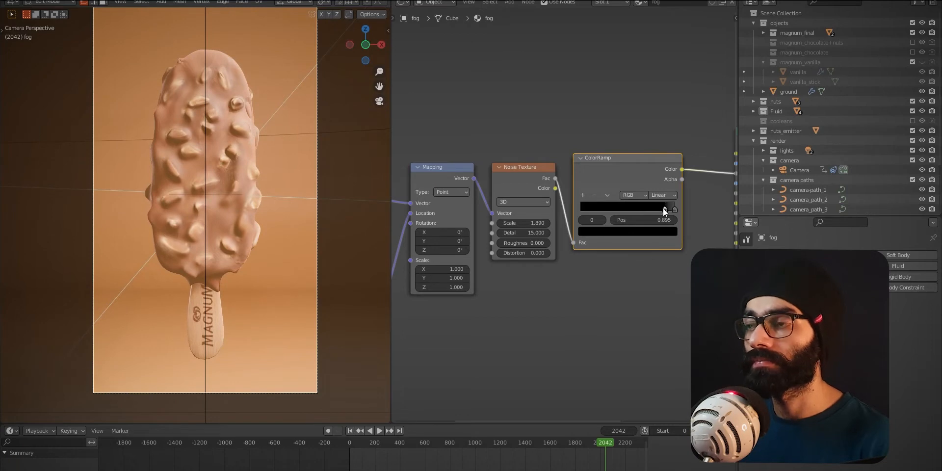
drag(663, 210, 628, 211)
drag(621, 211, 622, 212)
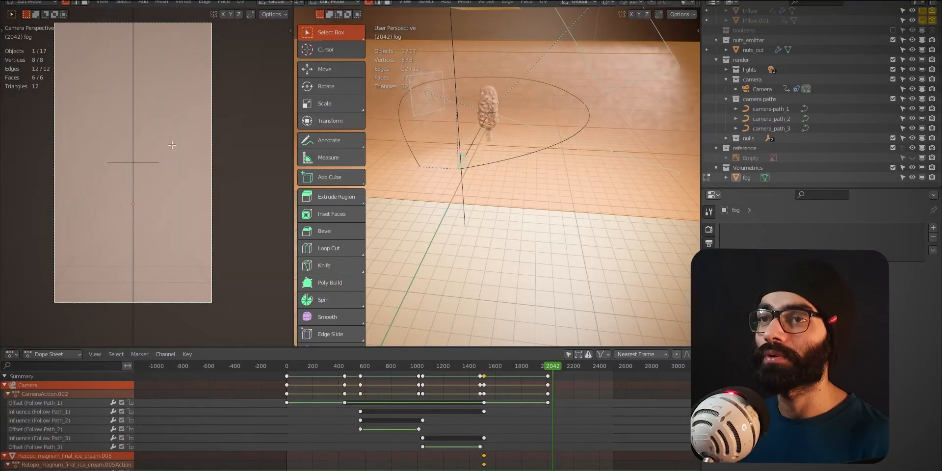
Hide the fog object in the viewport and set the view back to the camera
key(grave)
click(153, 188)
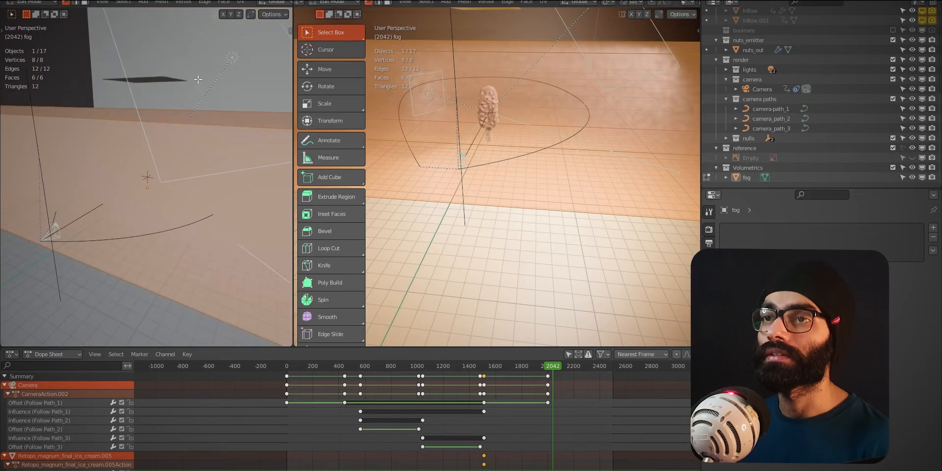
click(912, 178)
key(grave)
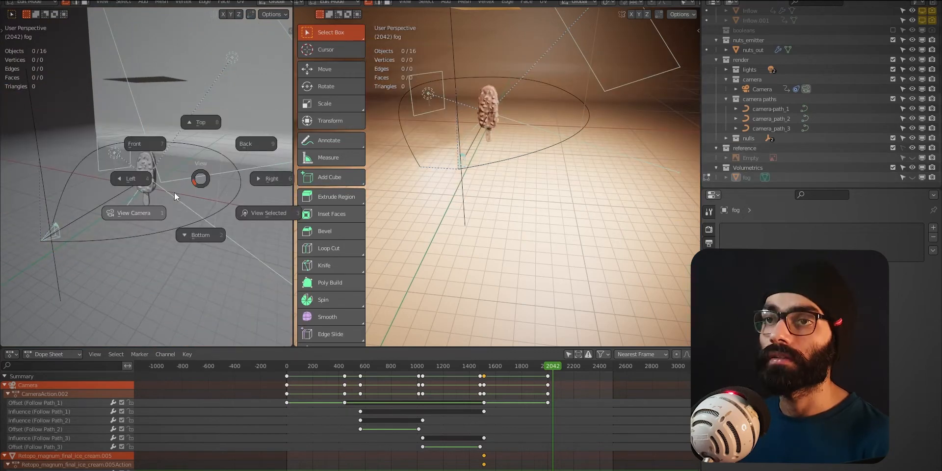
click(167, 206)
Go to frame 586 and make the magnum_vanilla collection visible in the viewport
drag(340, 367, 363, 378)
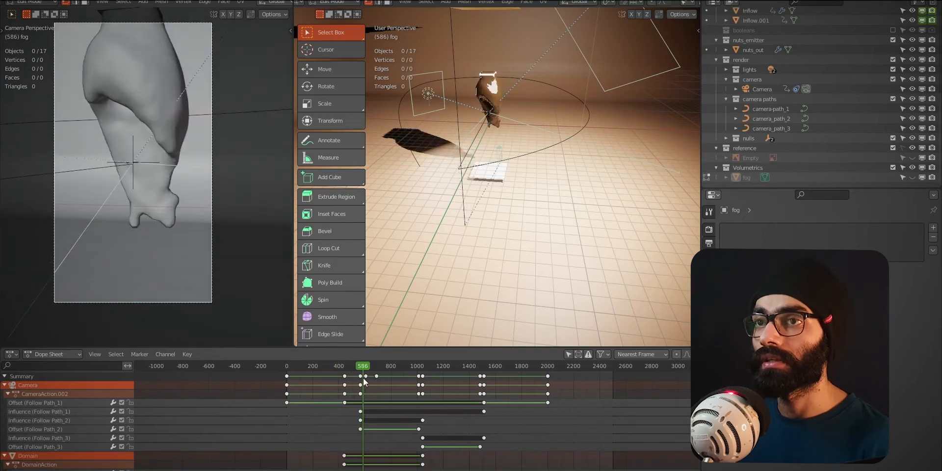
scroll(840, 108, up, 5)
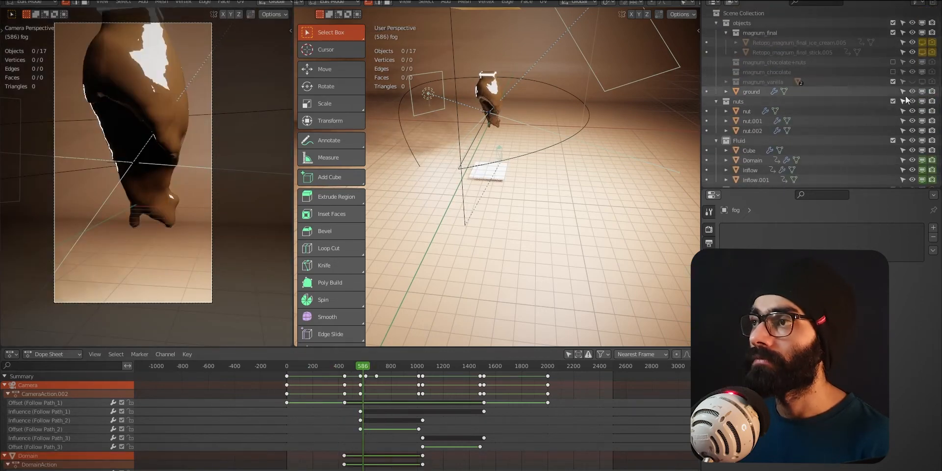
click(921, 82)
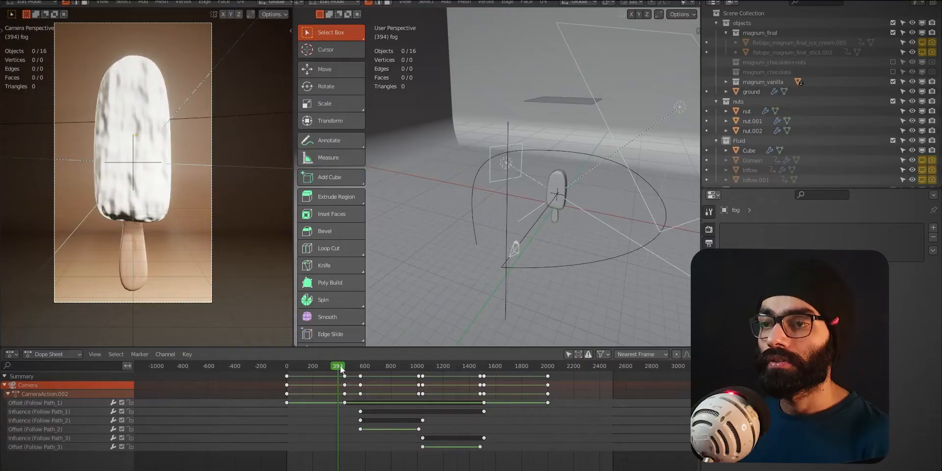
Scrub the timeline around frame 439 to examine the start of the chocolate pour over the vanilla bar
mouse_move(340, 366)
mouse_down()
mouse_move(289, 366)
mouse_move(344, 372)
mouse_up()
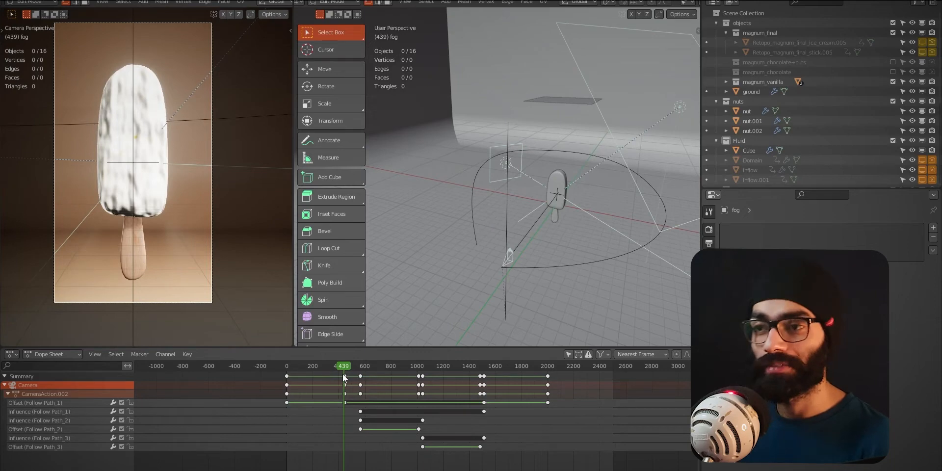
drag(343, 366, 408, 379)
click(341, 381)
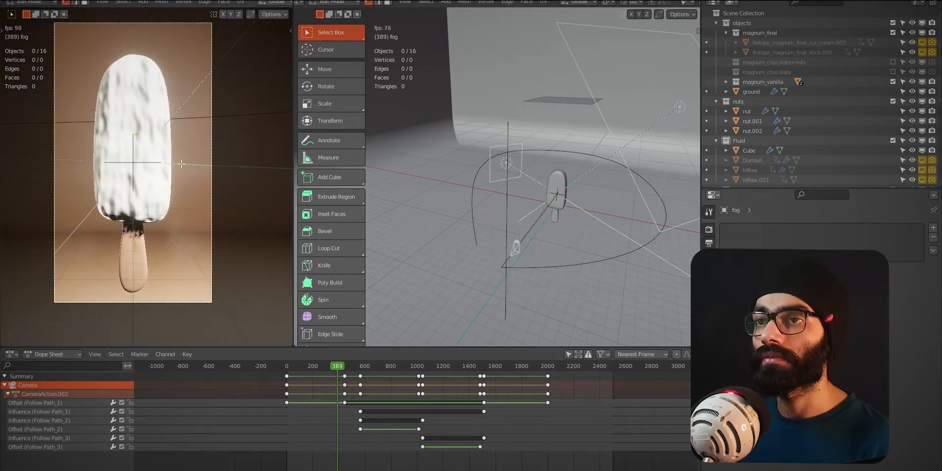
Stop the playback and switch from Edit Mode to Object Mode
key(space)
key(ctrl+Tab)
click(109, 172)
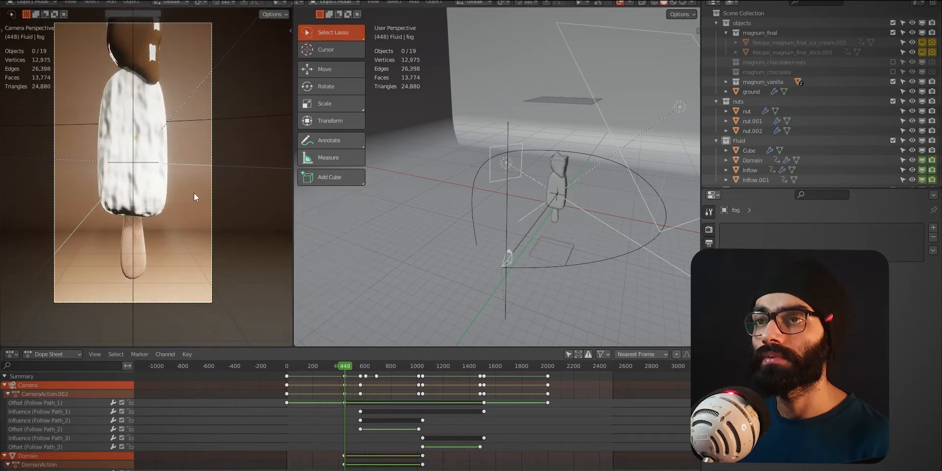
Play the chocolate fluid animation and scrub to frame 1030
key(space)
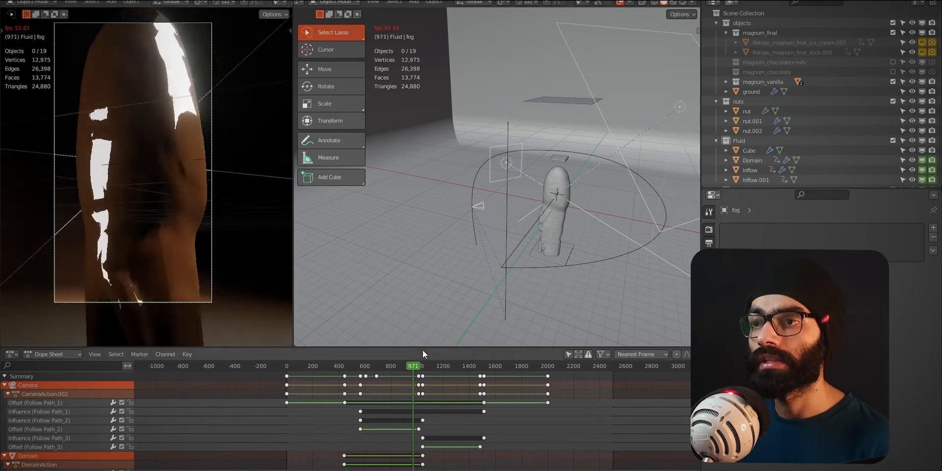
drag(416, 365, 421, 369)
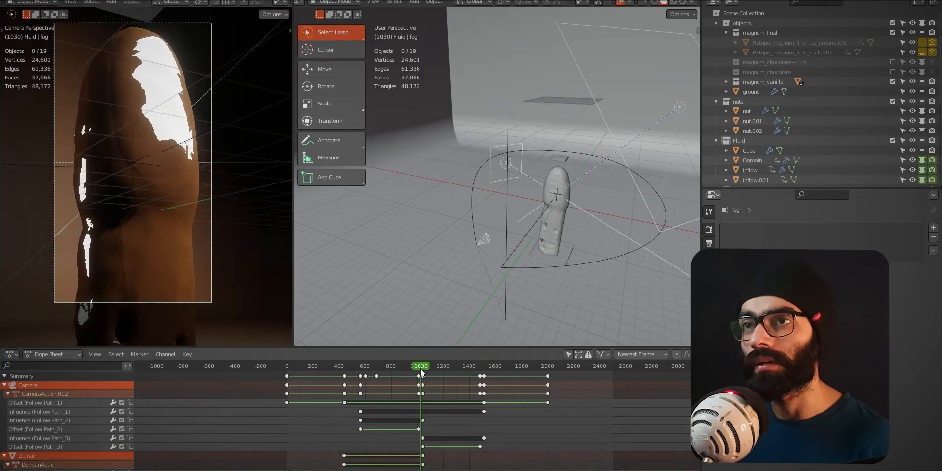
Play the animation from frame 1030 to 1150 to examine the nuts falling around the vanilla bar
key(space)
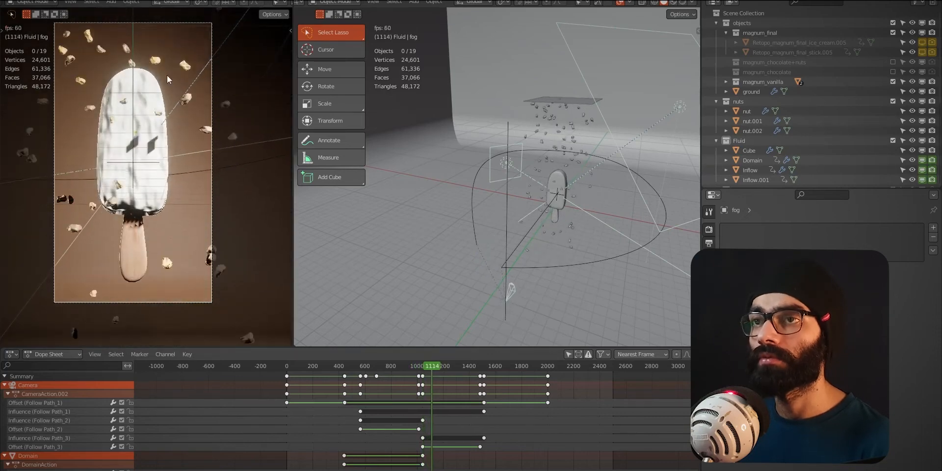
key(space)
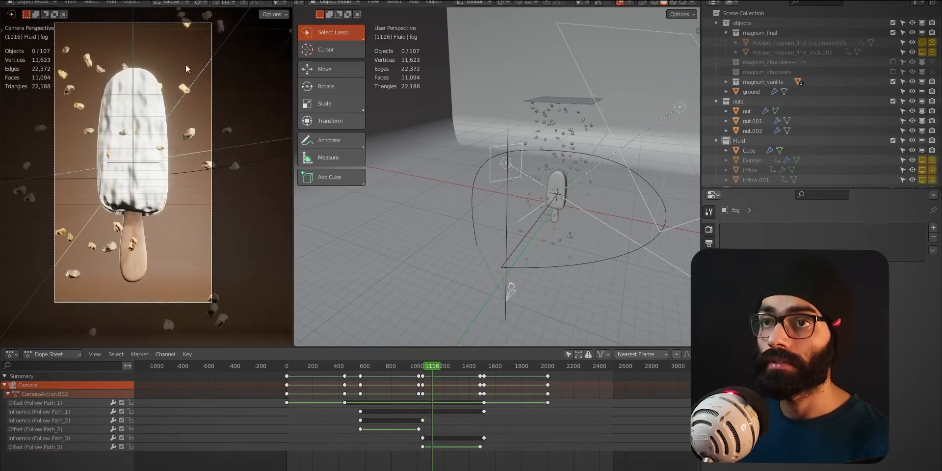
key(space)
key(space)
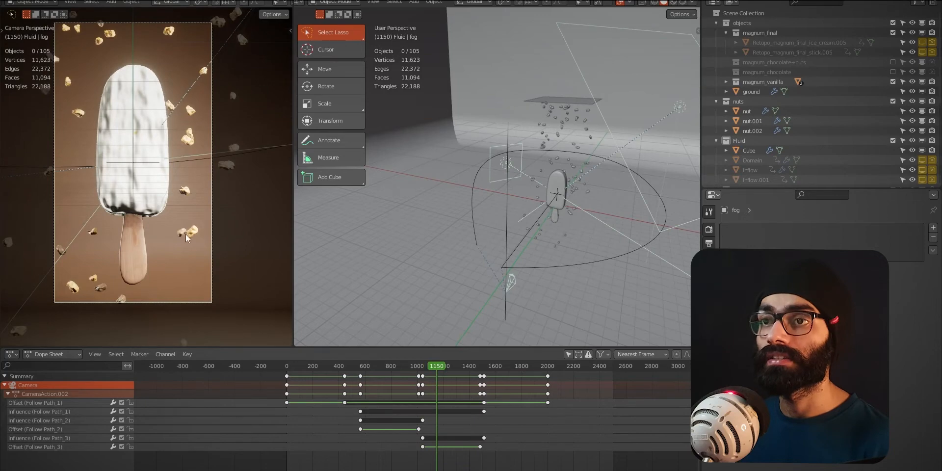
Go to frame 2053 and inspect the stick of the finished nut-covered bar up close through the camera
drag(423, 363, 554, 370)
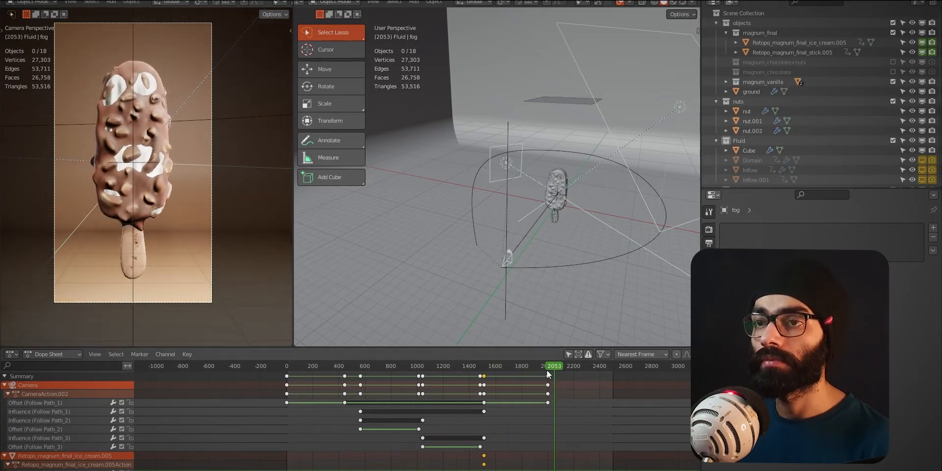
middle_drag(112, 177, 123, 220)
key(KP_0)
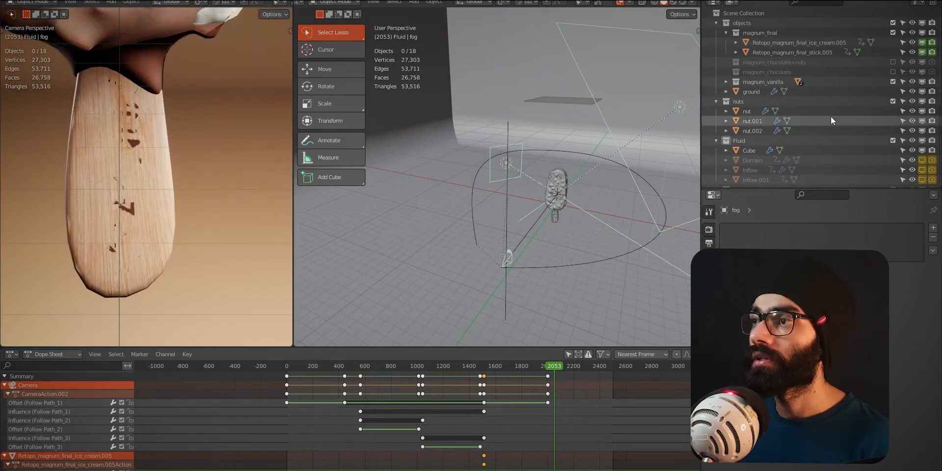
Expand the magnum_vanilla collection, hide vanilla_stick to check the MAGNUM print on the final stick, and make it visible again
click(725, 82)
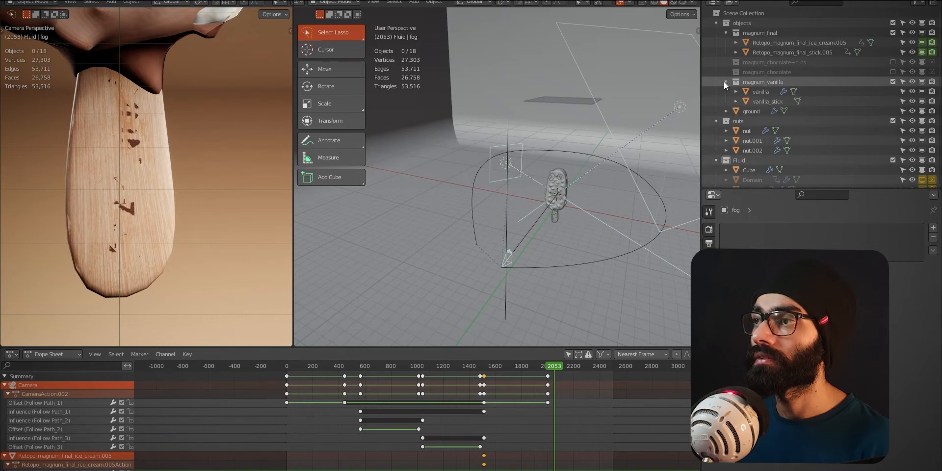
click(912, 99)
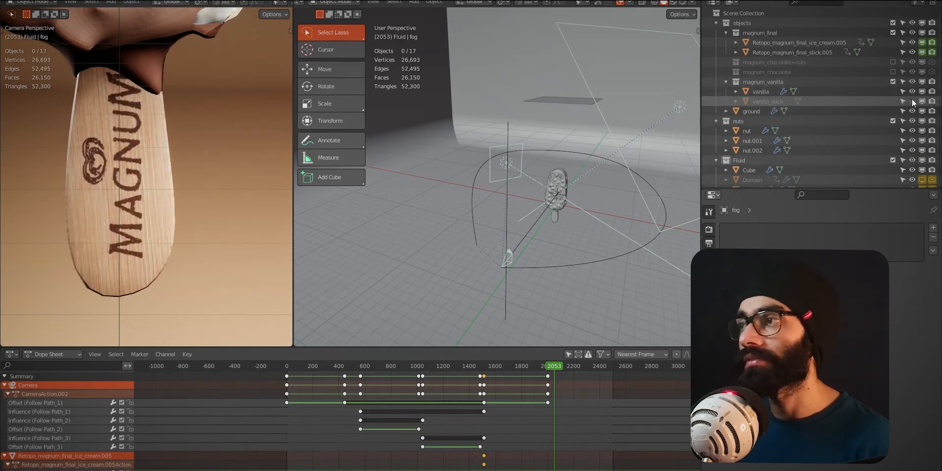
click(912, 99)
scroll(182, 165, down, 3)
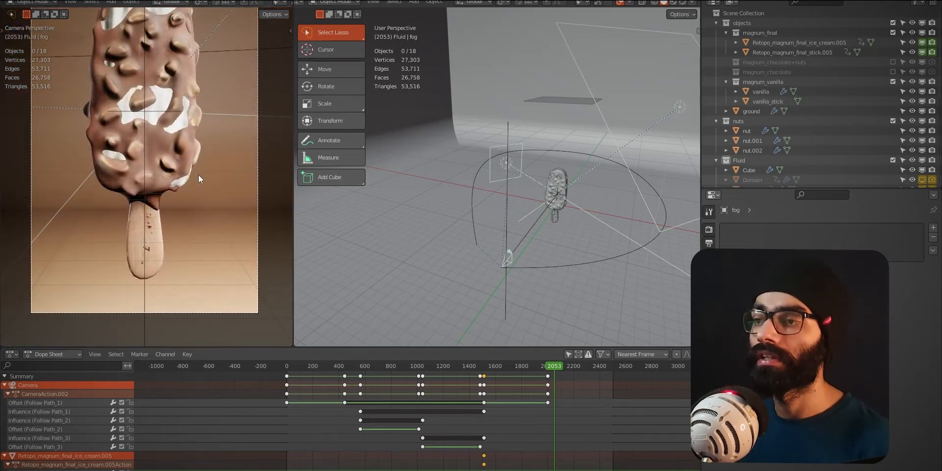
Scrub the timeline to frame 1820 and bring up the rendered image of the nut-covered bar for comparison
drag(557, 366, 449, 397)
scroll(172, 201, down, 2)
drag(440, 367, 524, 382)
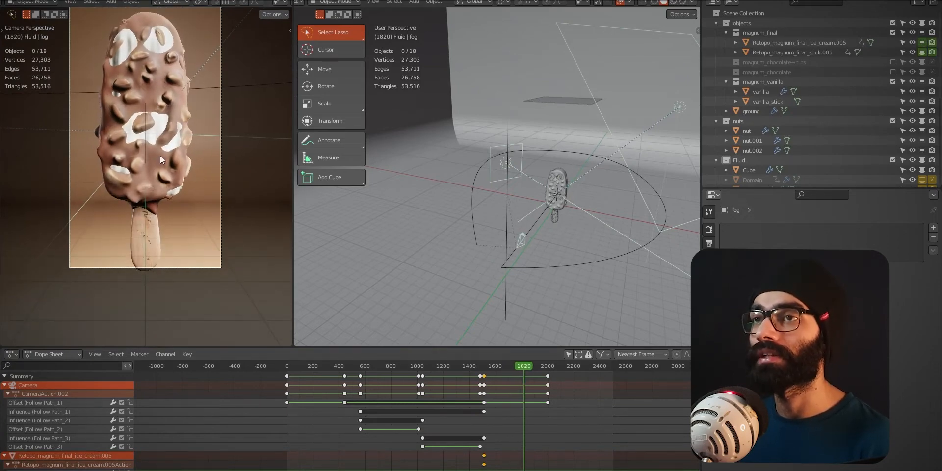
key(alt+Tab)
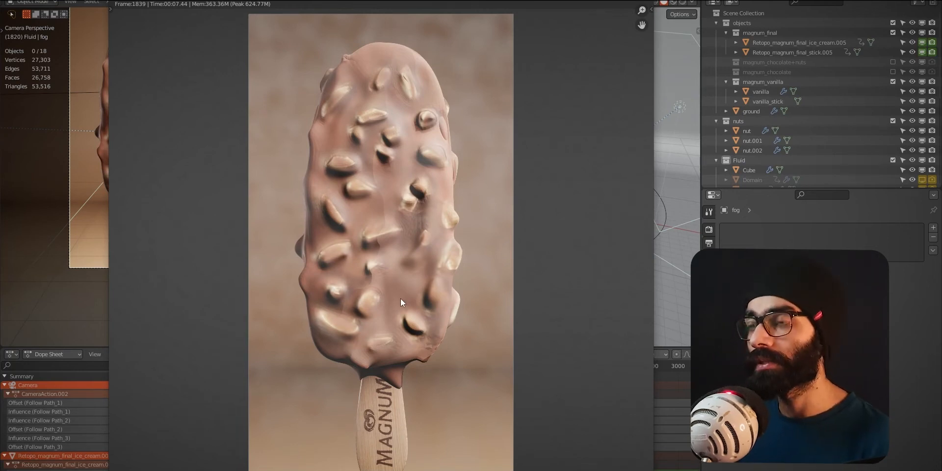
drag(513, 0, 430, 0)
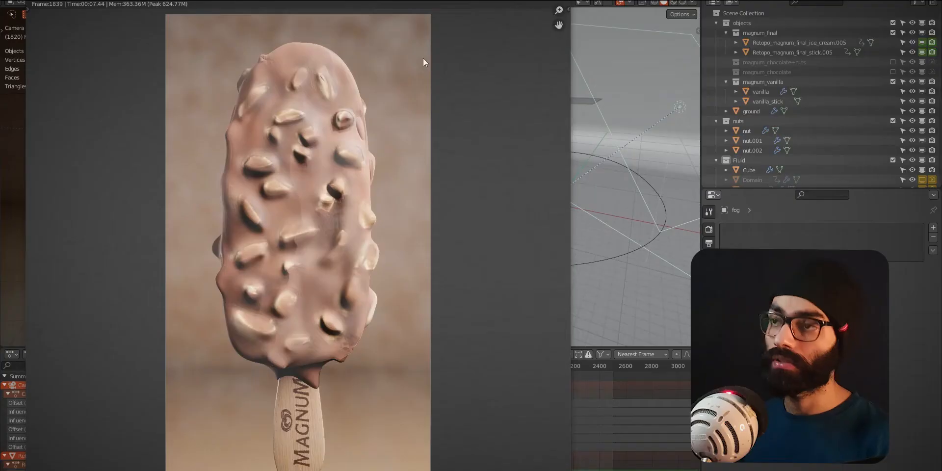
Switch to the In The Khud notes and read the Small things I've learnt section, highlighting the screen statistics tip
key(alt+Tab)
key(Tab)
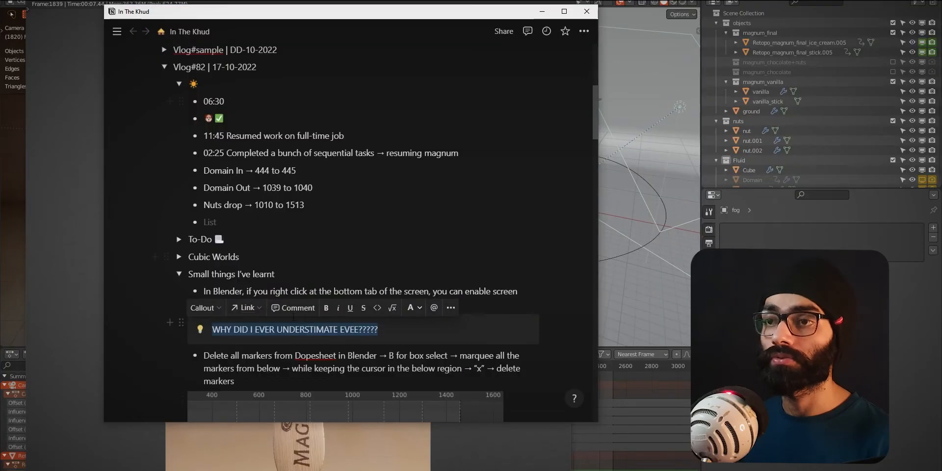
scroll(284, 309, down, 3)
scroll(294, 311, down, 2)
click(277, 111)
scroll(314, 192, up, 1)
scroll(298, 188, up, 1)
drag(280, 144, 237, 157)
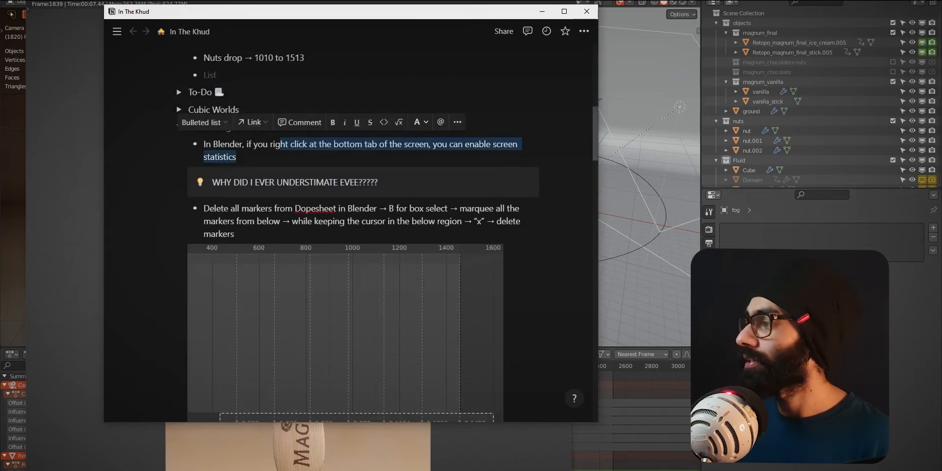
Return to the main Blender window, resize it so the status bar is visible, and open the status bar's display options
double_click(692, 1)
double_click(692, 1)
double_click(692, 1)
double_click(689, 3)
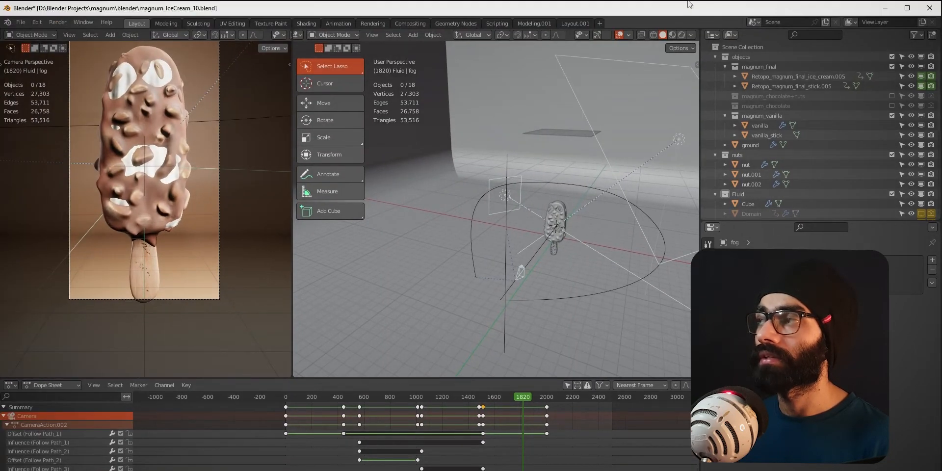
double_click(688, 1)
right_click(622, 469)
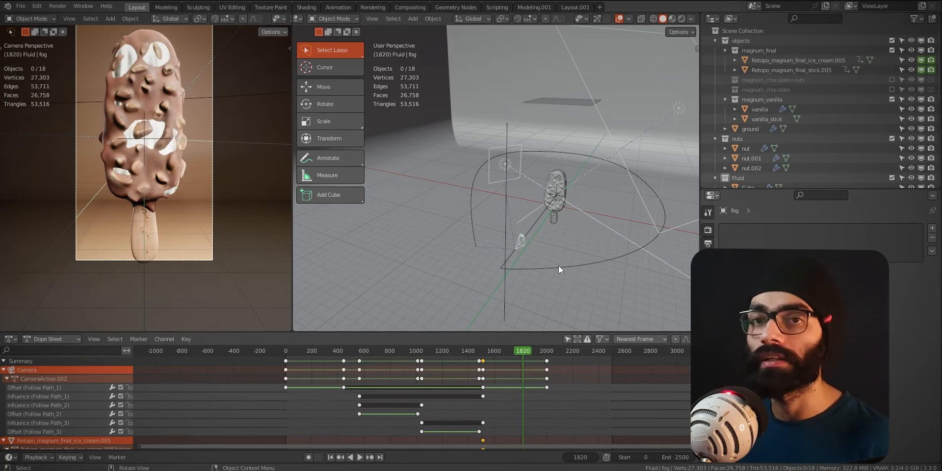
Switch back to the notes and examine the tip and pictures on deleting all Dope Sheet markers
key(alt+Tab)
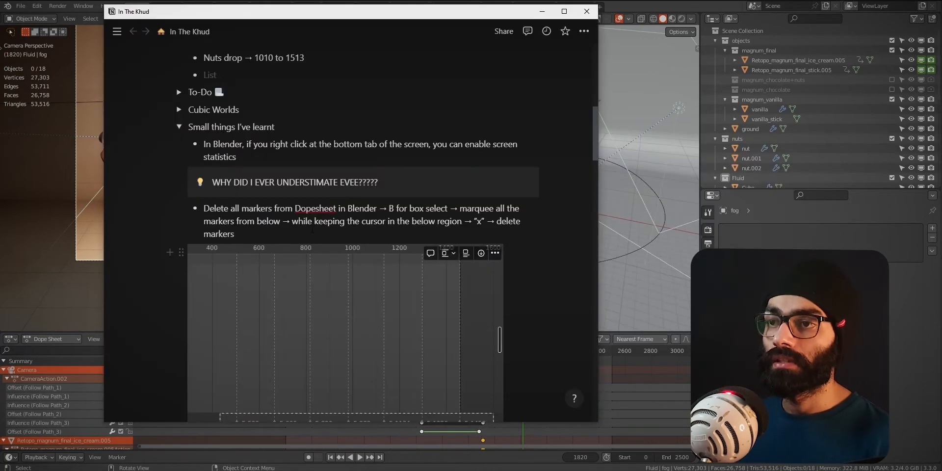
scroll(309, 222, down, 1)
scroll(308, 222, down, 2)
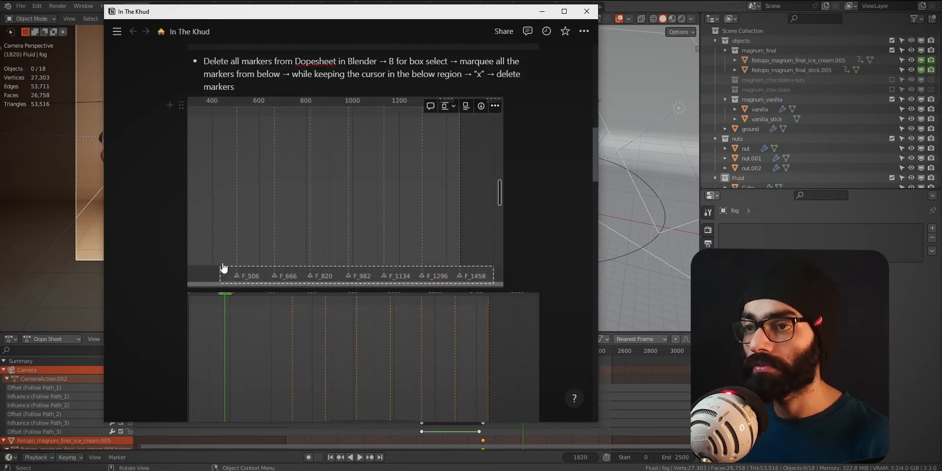
scroll(488, 278, down, 2)
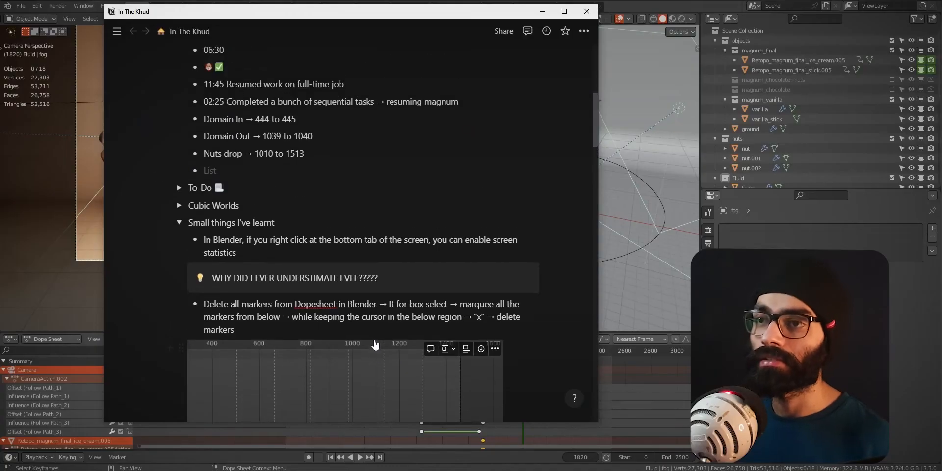
Change the time of the "Completed a bunch of sequential tasks" entry in the Vlog#82 notes to 14:25
scroll(372, 339, up, 2)
scroll(373, 339, up, 1)
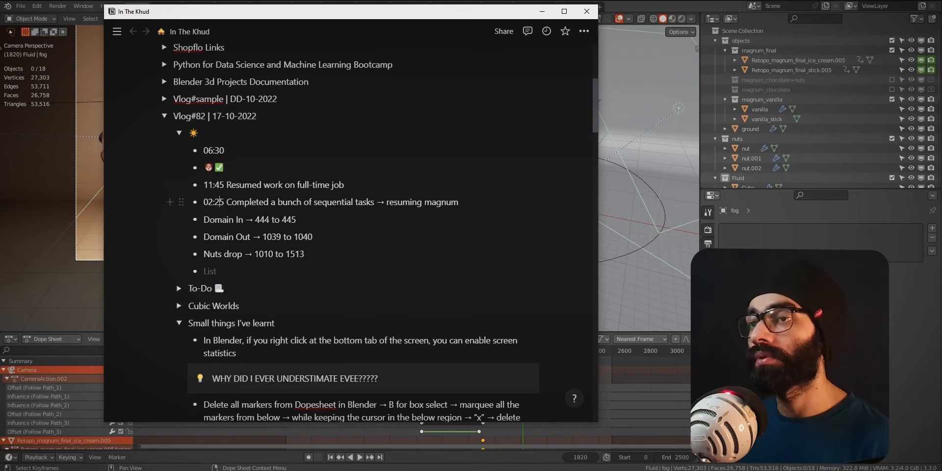
double_click(208, 202)
text(14)
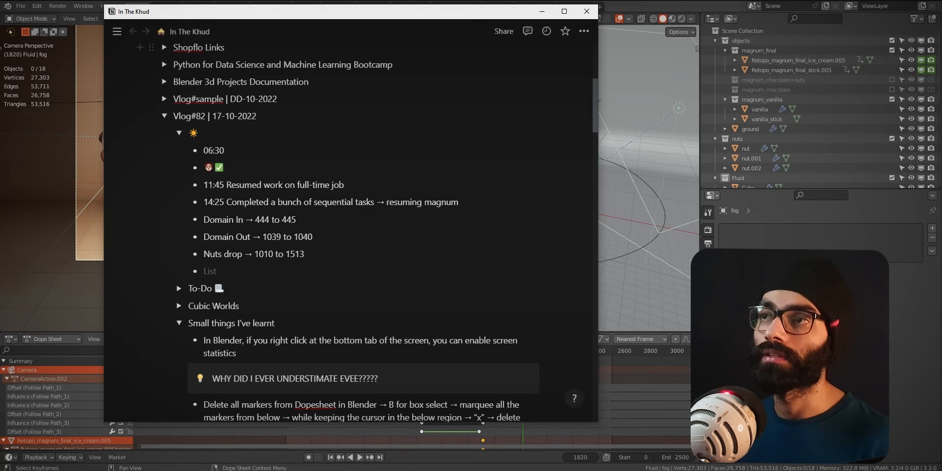
Switch back to Blender and scrub the timeline to frame 1305 in the nut drop
click(433, 0)
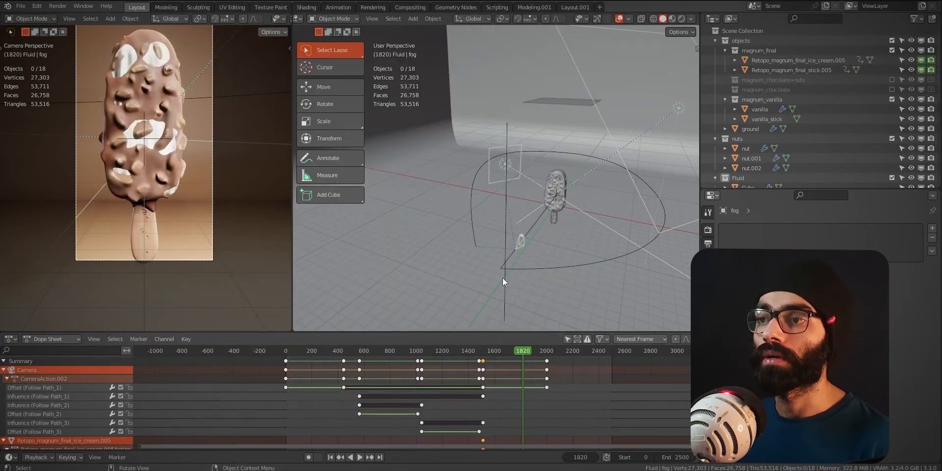
drag(465, 357, 455, 398)
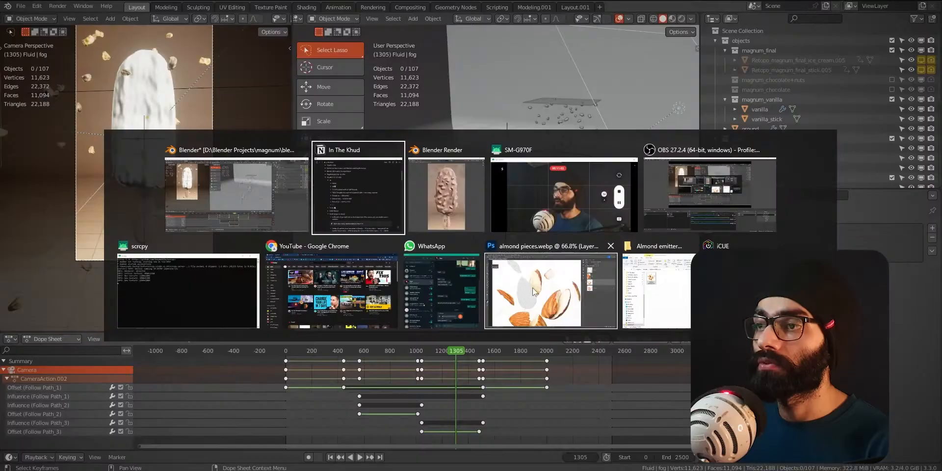
Switch to Photoshop and view the whole almond pieces.webp image used as the nut reference
click(534, 291)
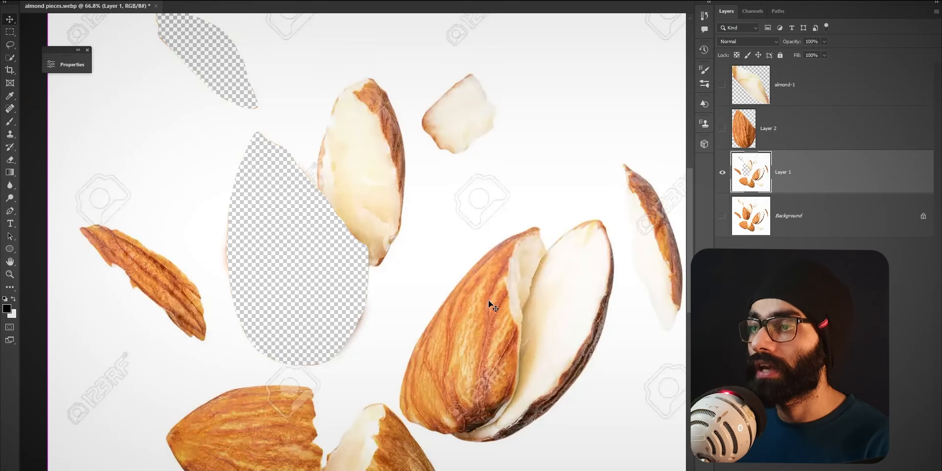
key(alt+Tab)
key(alt+Tab)
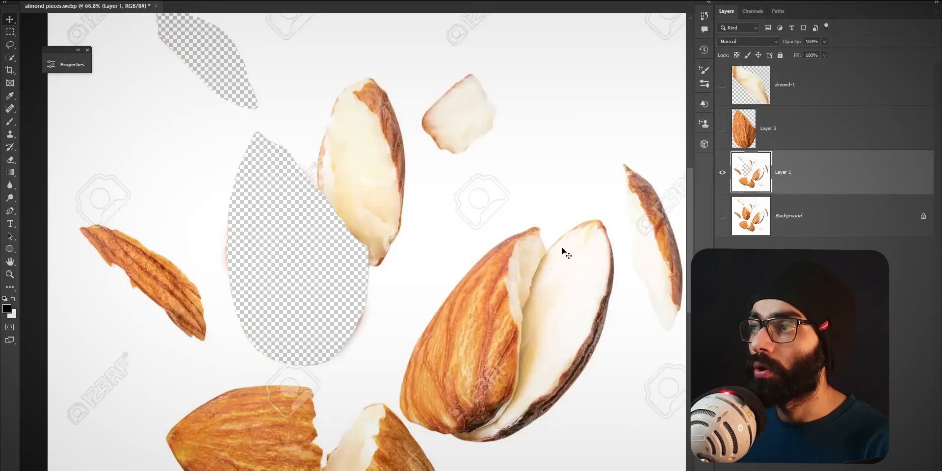
alt+scroll(491, 301, down, 3)
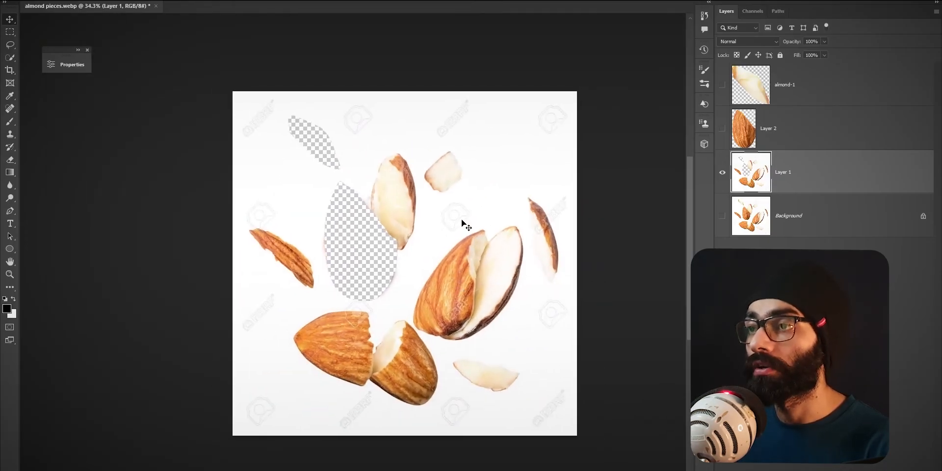
Switch back to Blender and examine the nut emitter and falling nuts from outside the camera view
key(alt+Tab)
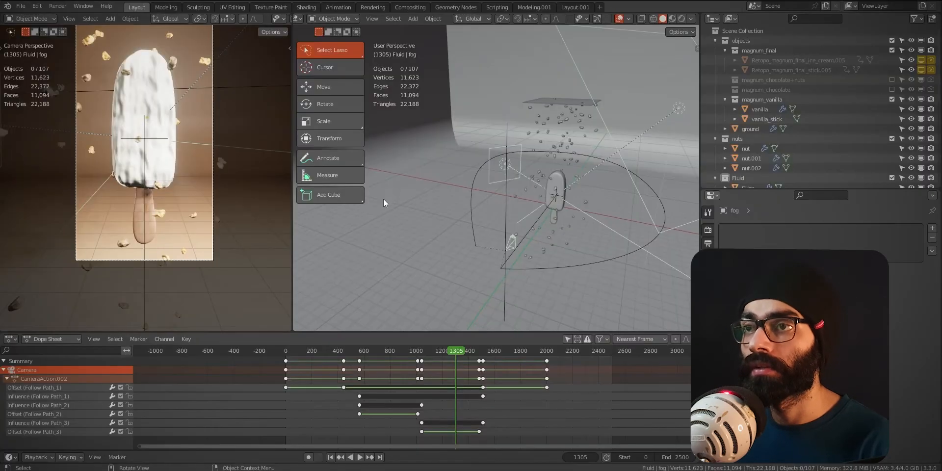
middle_drag(112, 75, 175, 177)
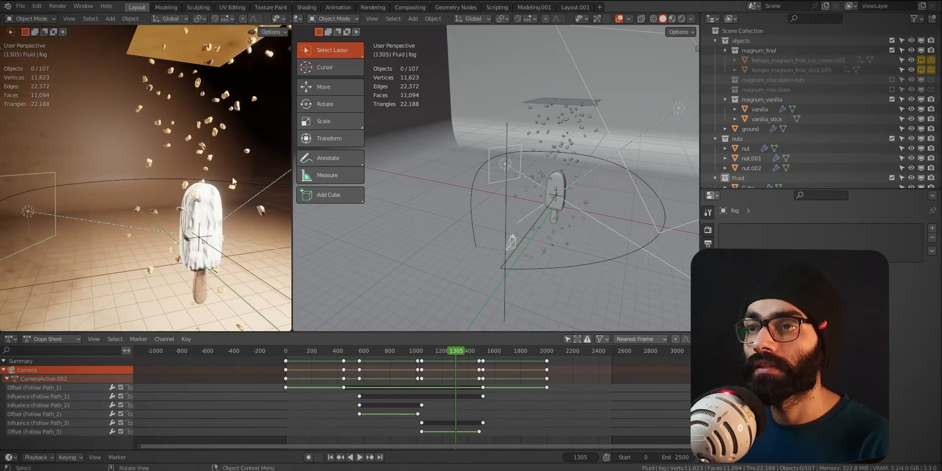
key(alt+Tab)
key(alt+Tab)
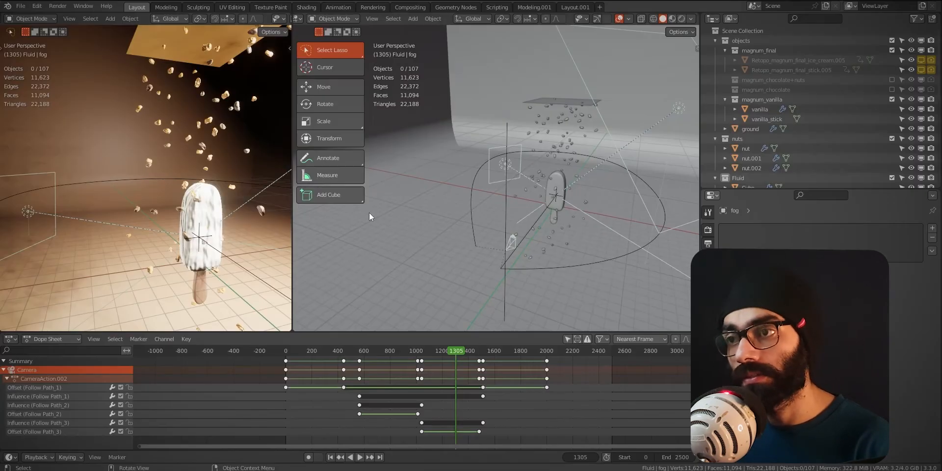
Stop the nut drop playback and go to frame 853 to view the chocolate pour from a wider angle
middle_drag(183, 212, 94, 56)
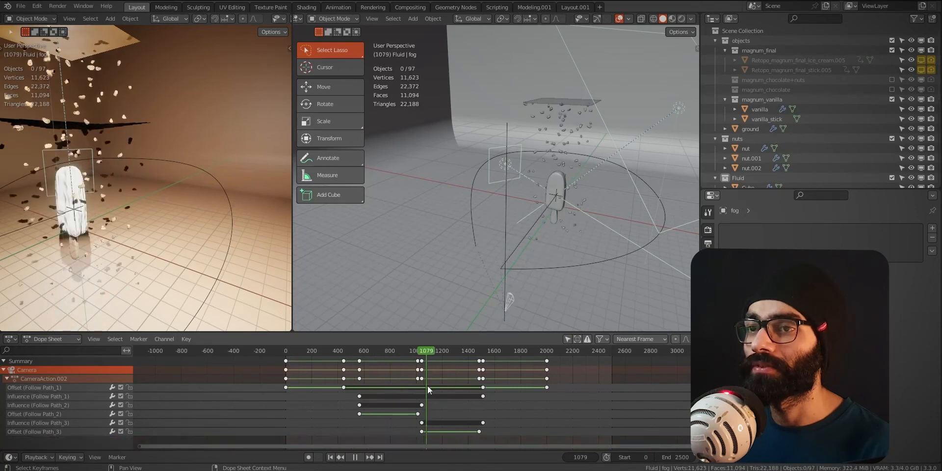
key(space)
click(396, 386)
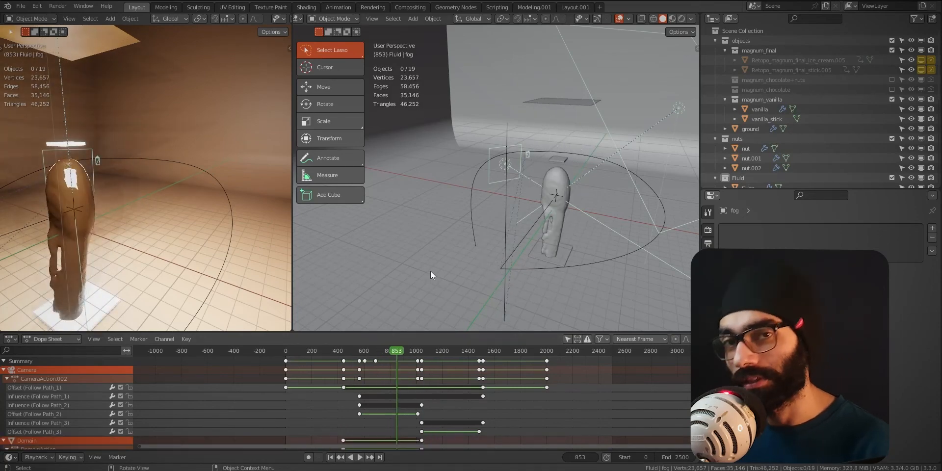